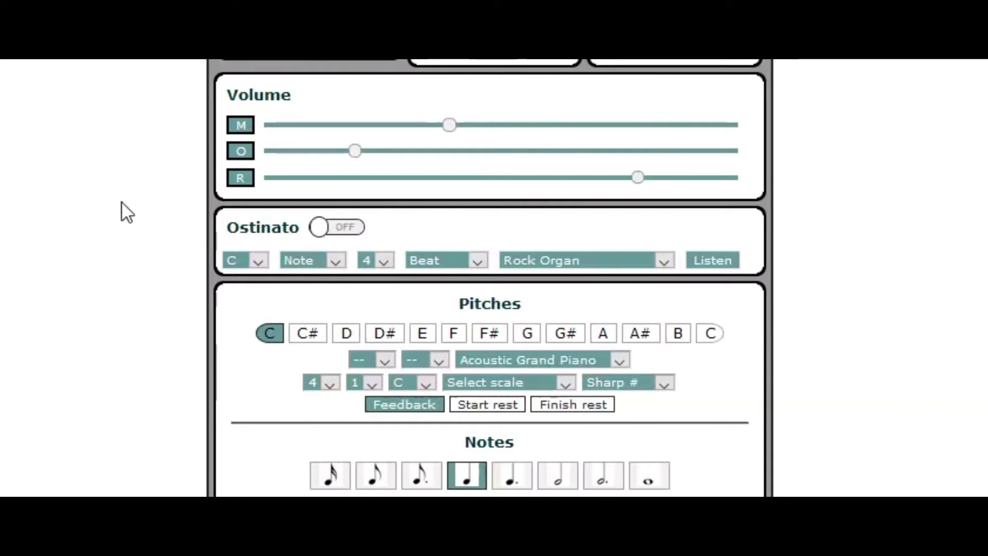
Set the root note of the pitch selection to D
drag(121, 220, 432, 383)
click(426, 384)
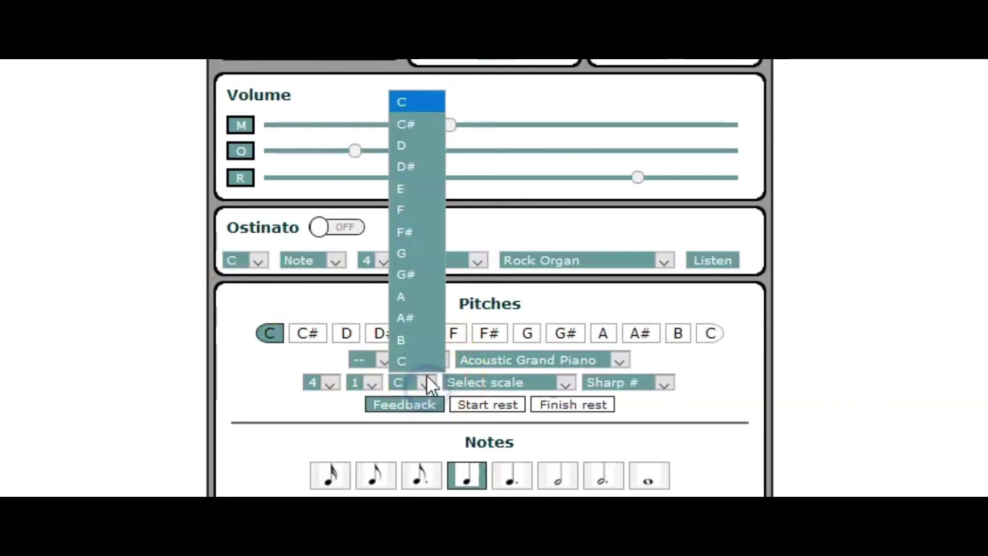
click(406, 147)
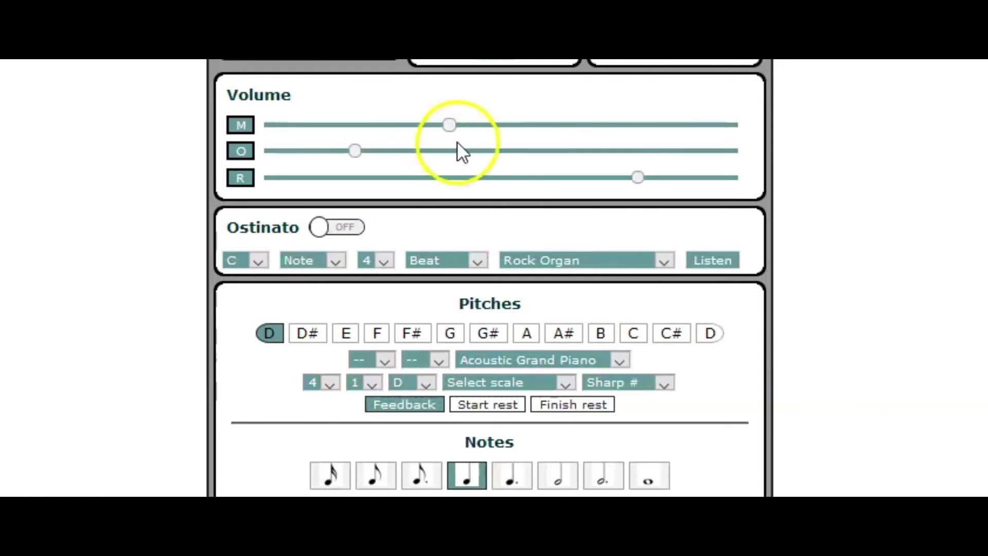
Turn on the ostinato and set its main note to D
click(353, 228)
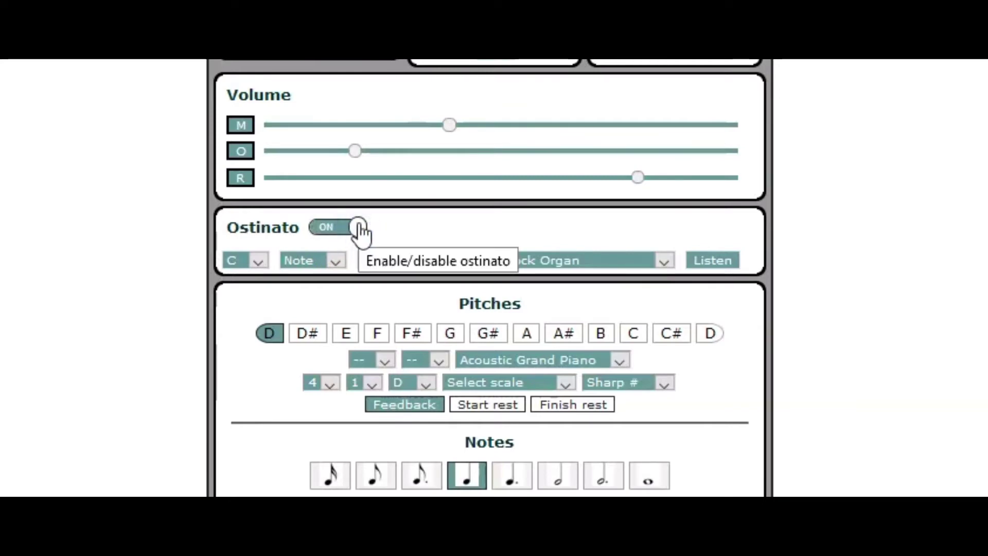
click(387, 233)
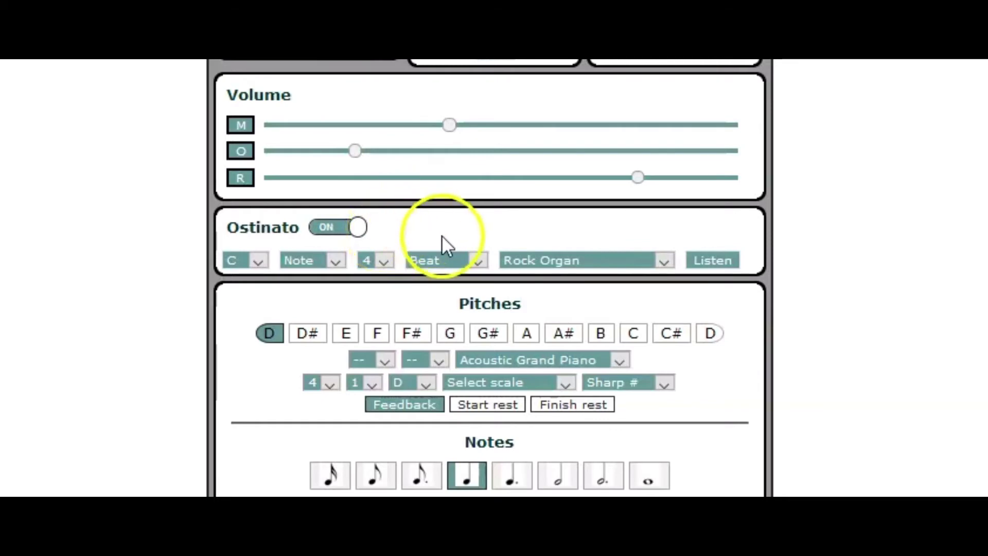
click(258, 262)
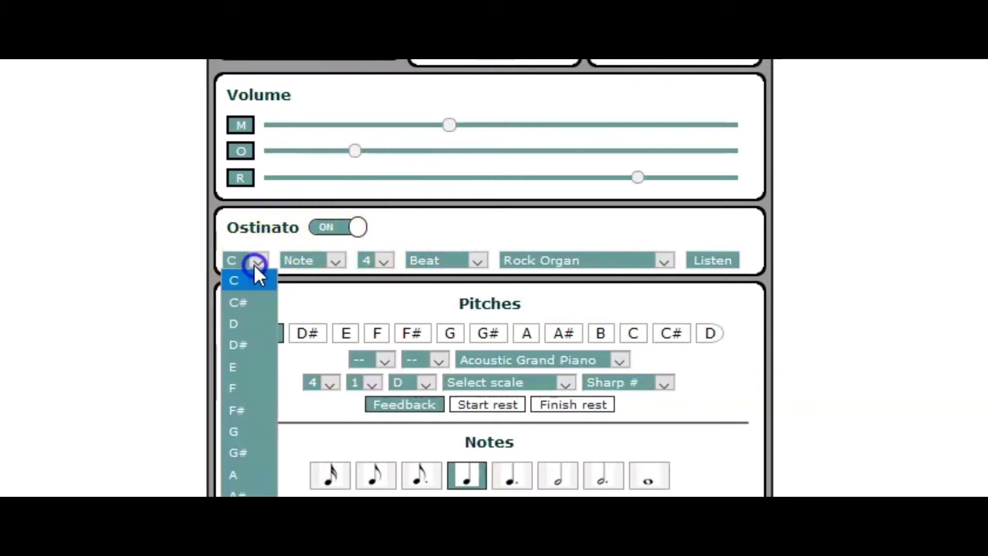
click(232, 325)
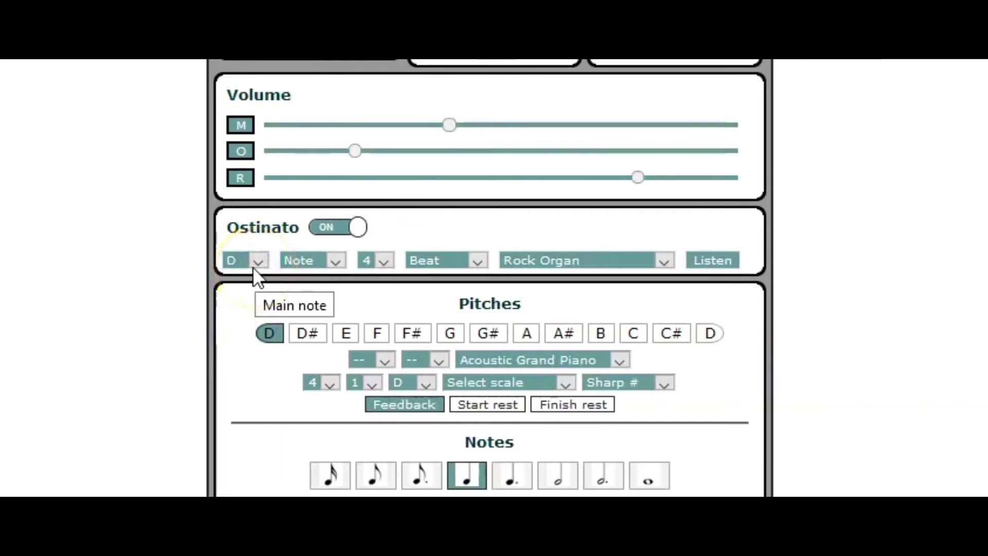
click(252, 295)
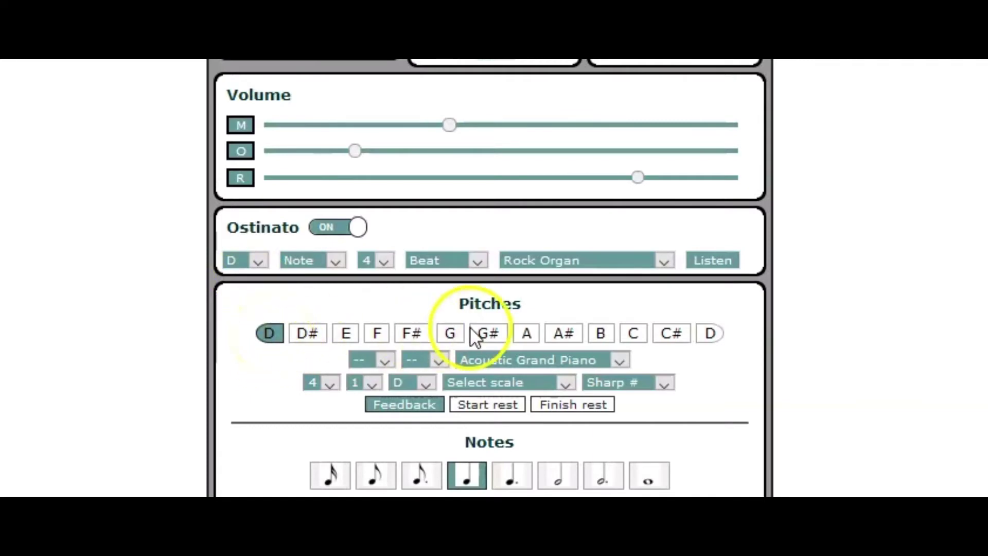
Add G and A to the pitches used in the exercise
click(448, 333)
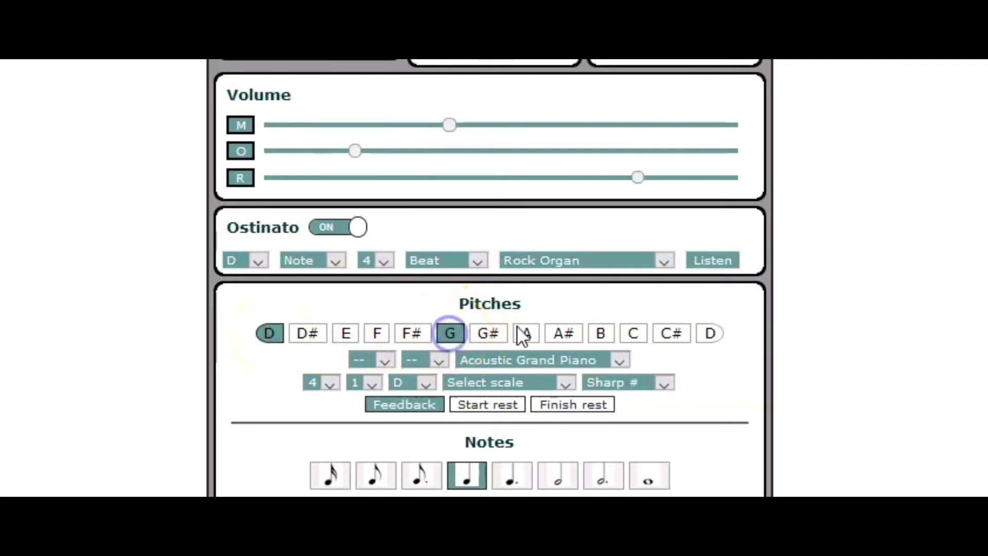
click(527, 333)
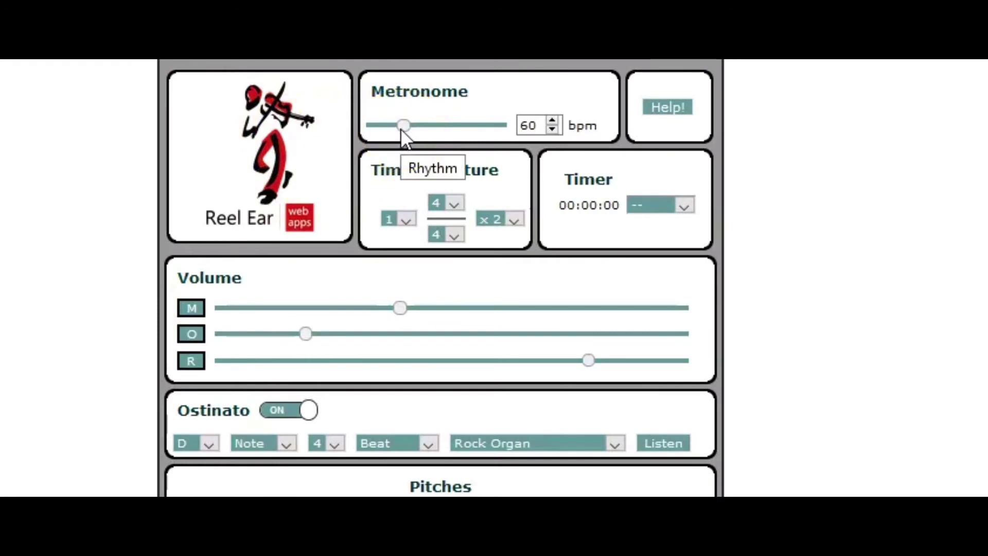
Replace the quarter note with the half note as note value and set the time signature multiplier to x 1
scroll(745, 327, down, 3)
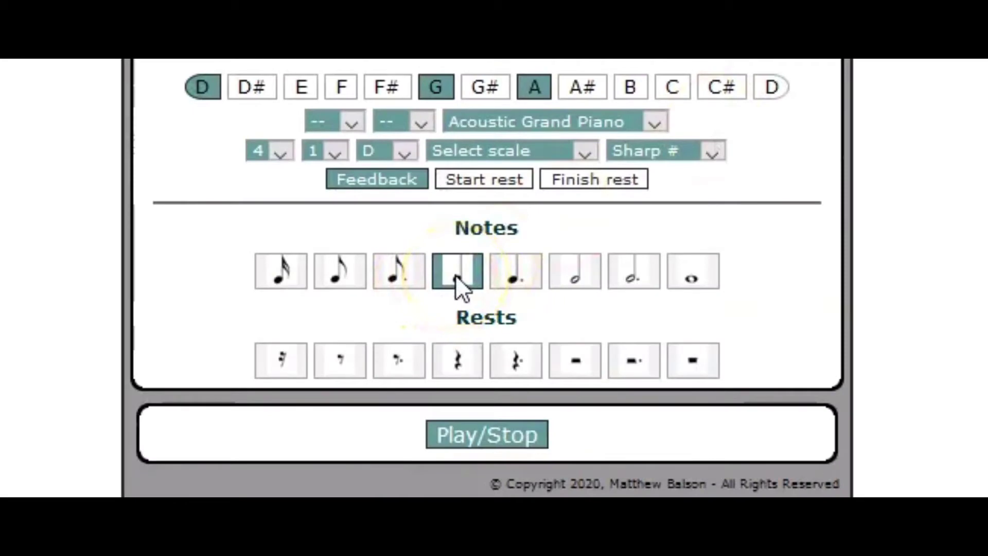
click(455, 275)
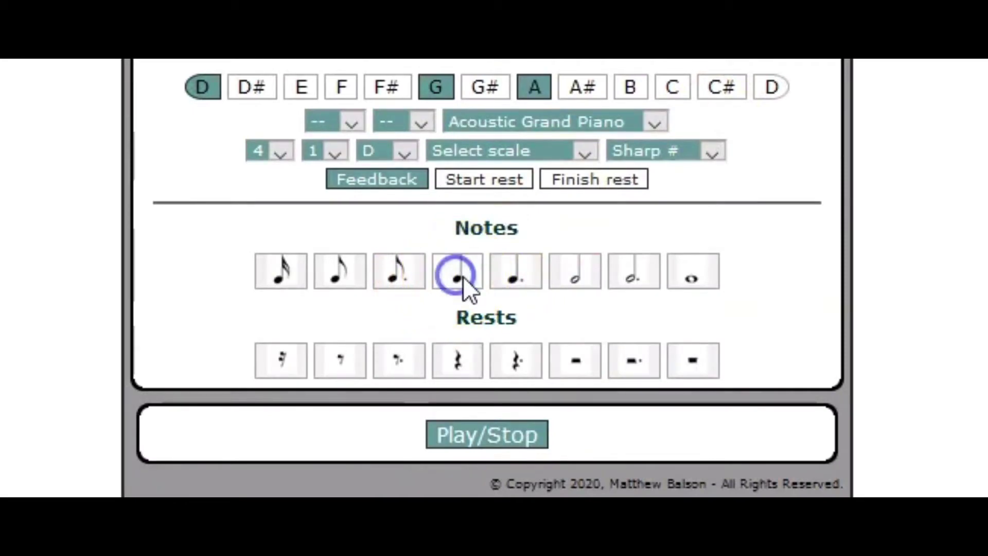
click(567, 275)
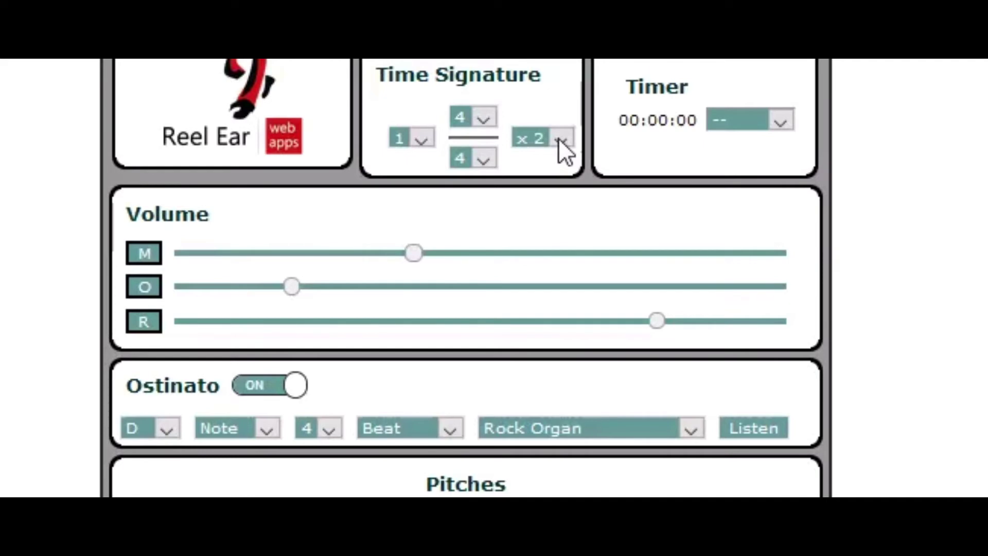
click(561, 139)
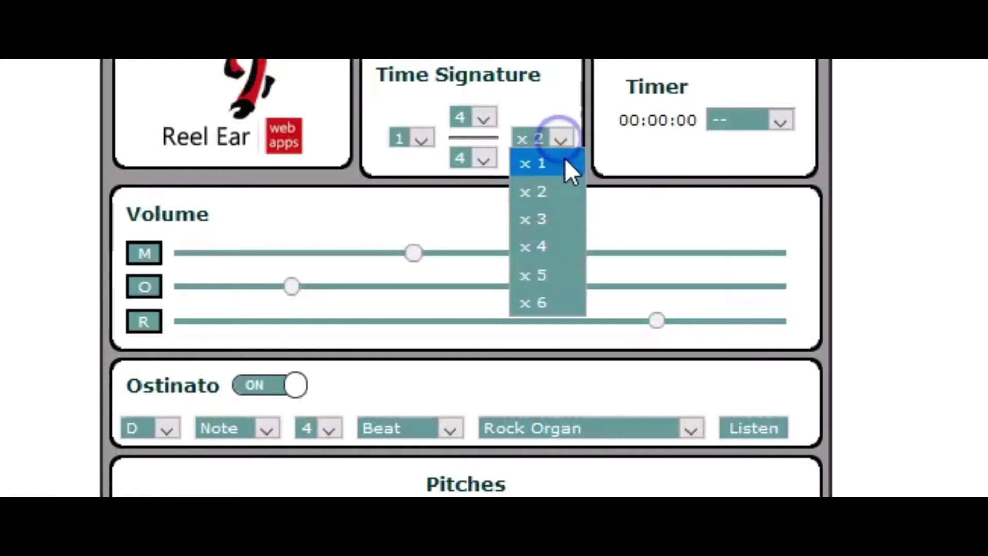
click(564, 161)
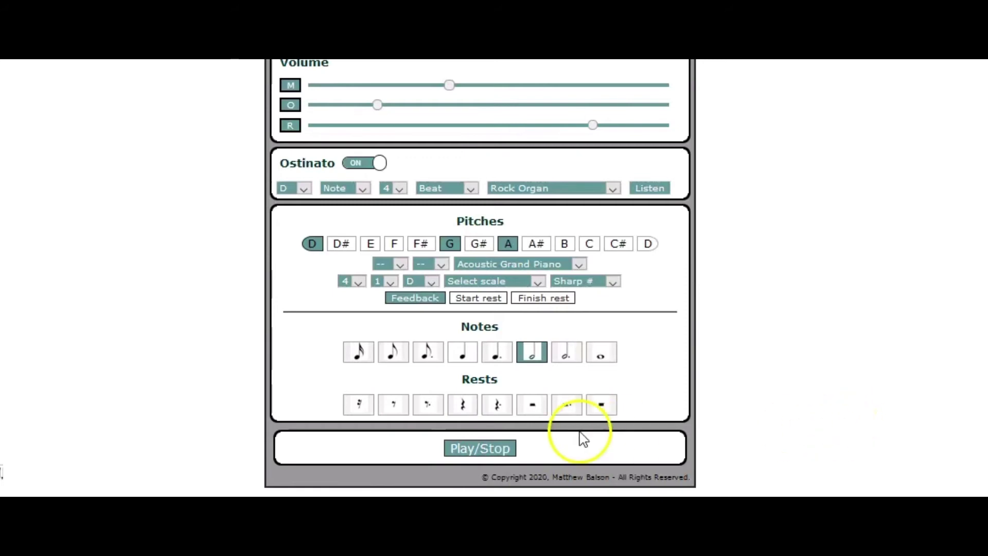
Play the exercise, lower the M, O and R volumes to the same level close to minimum, and stop playback
click(492, 453)
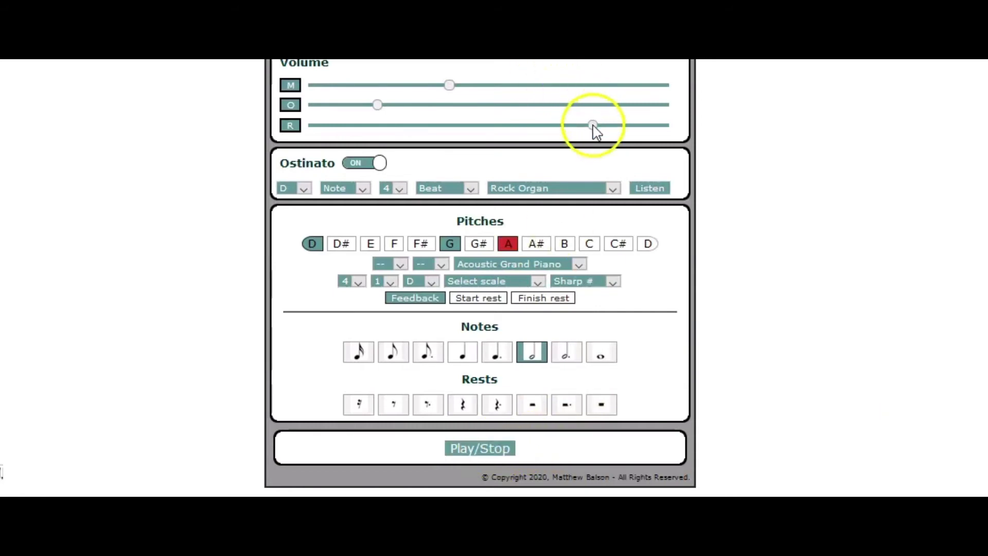
drag(592, 125, 335, 105)
click(447, 84)
drag(447, 85, 335, 85)
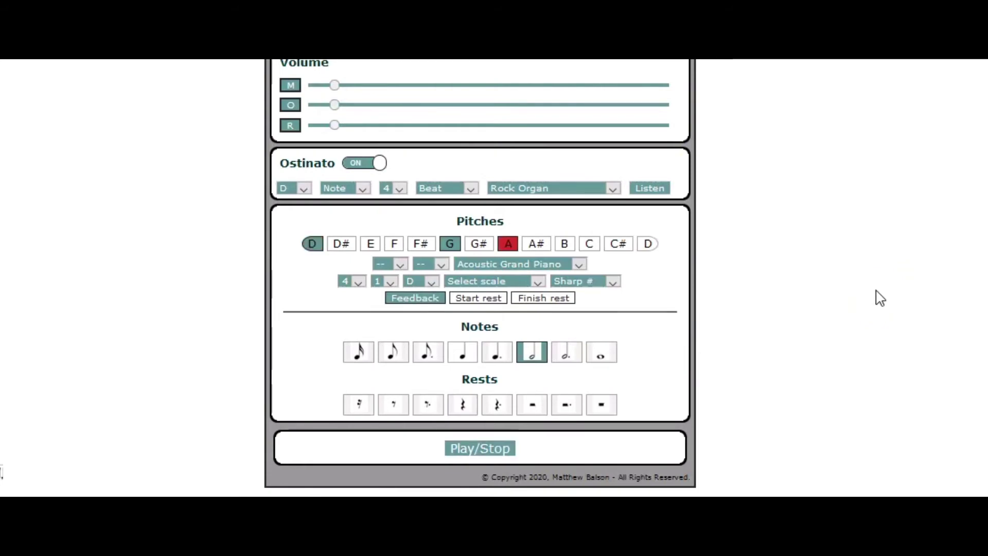
click(902, 292)
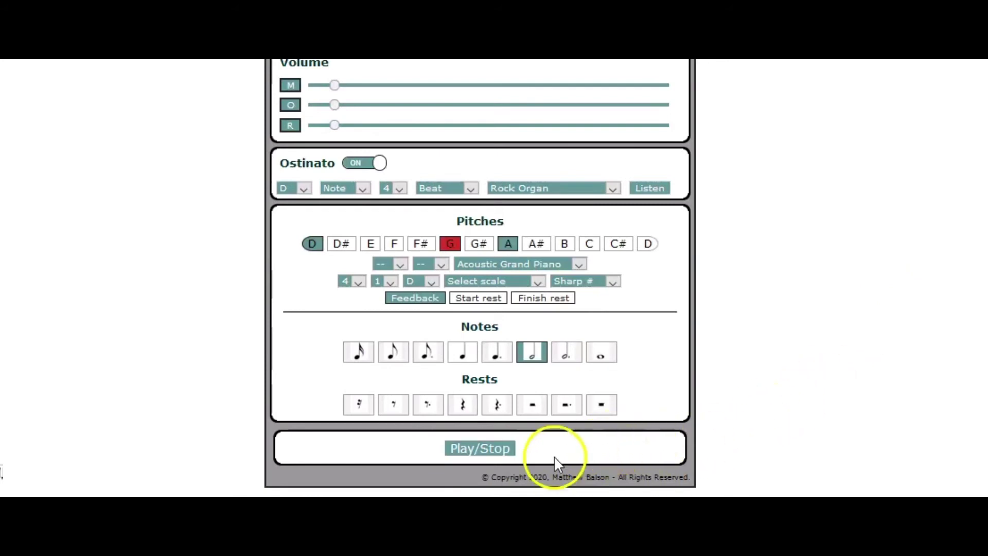
click(489, 449)
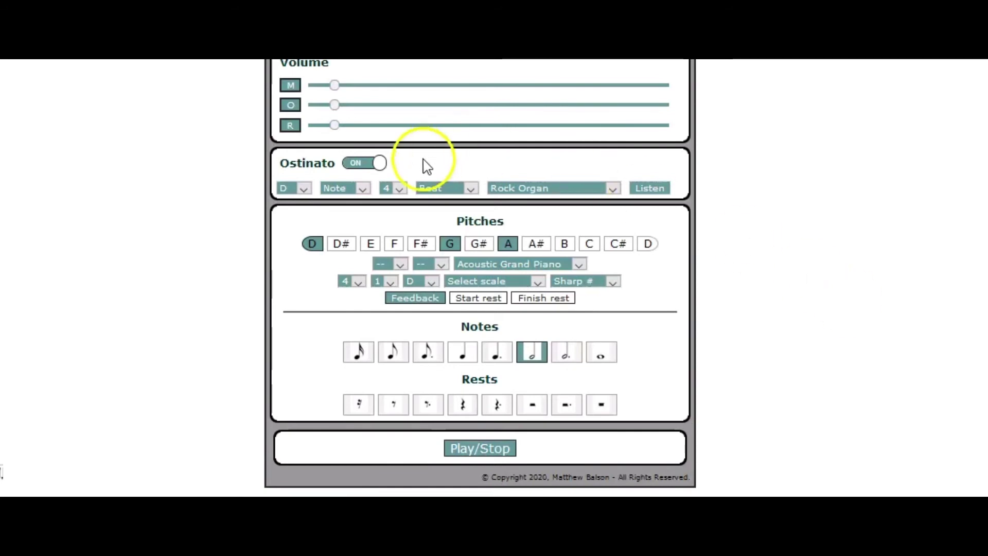
Turn off the ostinato, then play the exercise without it and stop playback
click(355, 165)
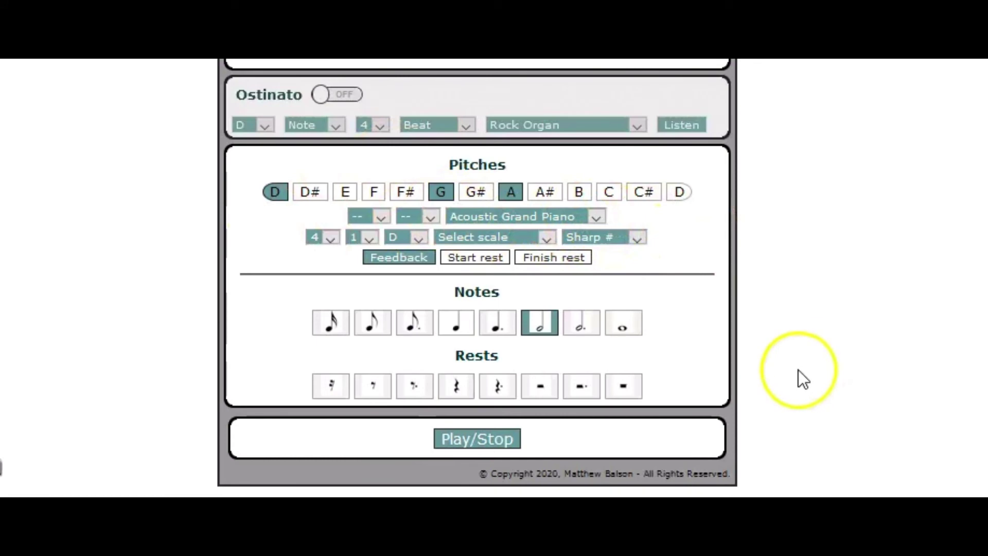
click(488, 439)
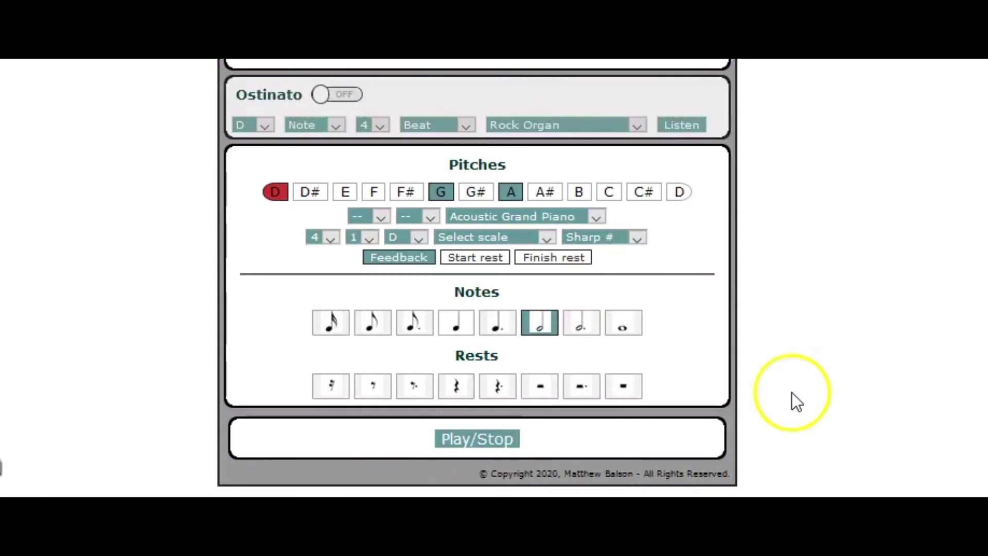
click(489, 437)
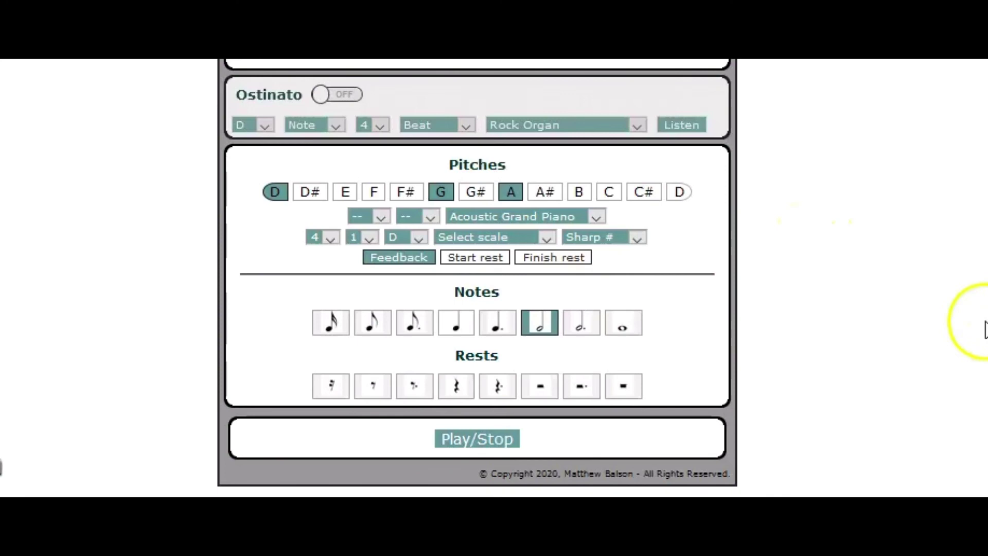
Replace the half note with quarter and eighth notes, and play the exercise briefly before stopping it
click(460, 318)
click(462, 324)
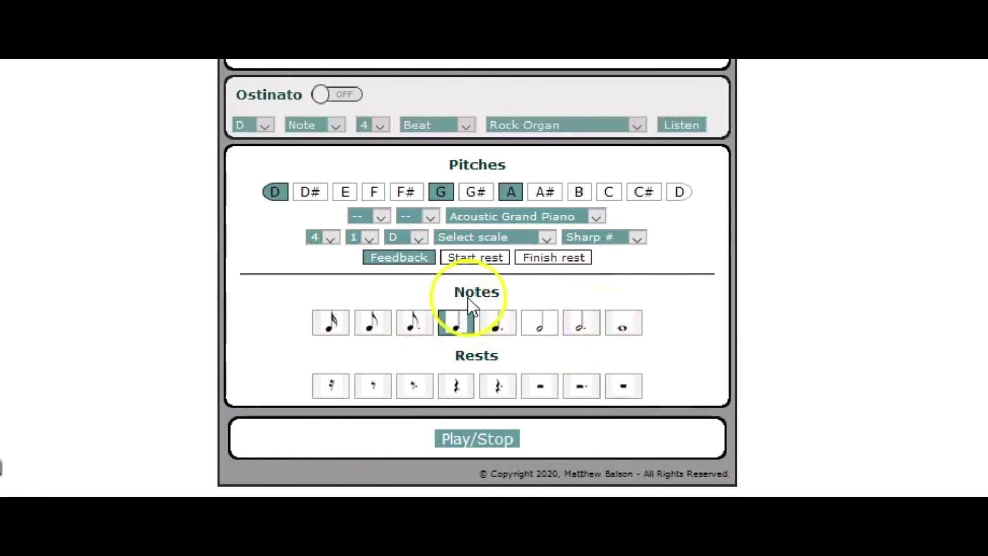
click(372, 322)
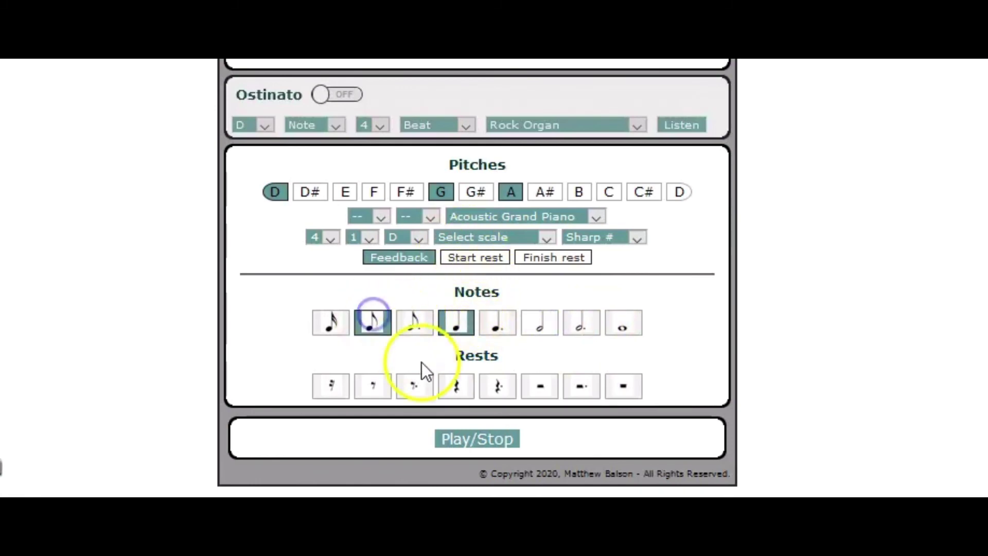
click(457, 435)
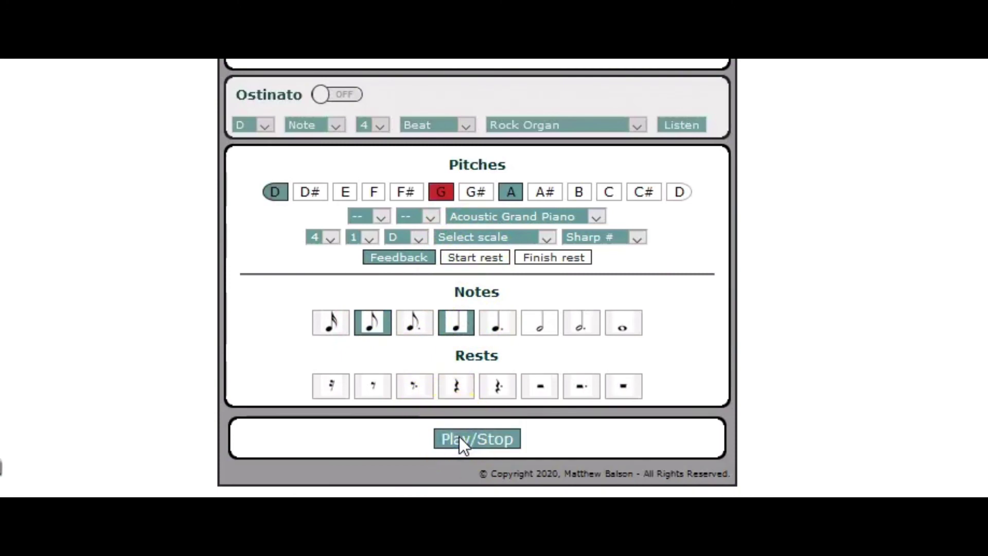
click(459, 436)
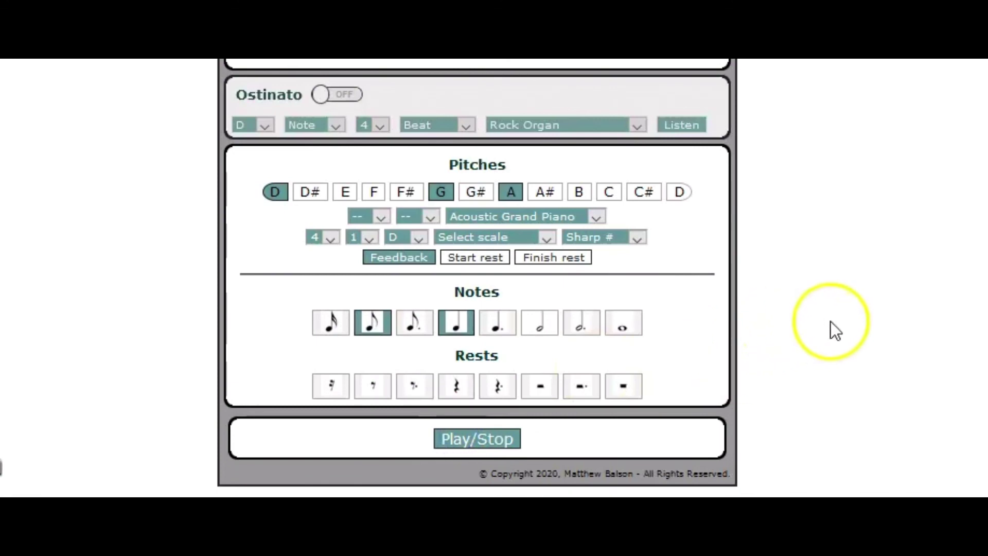
scroll(832, 320, up, 5)
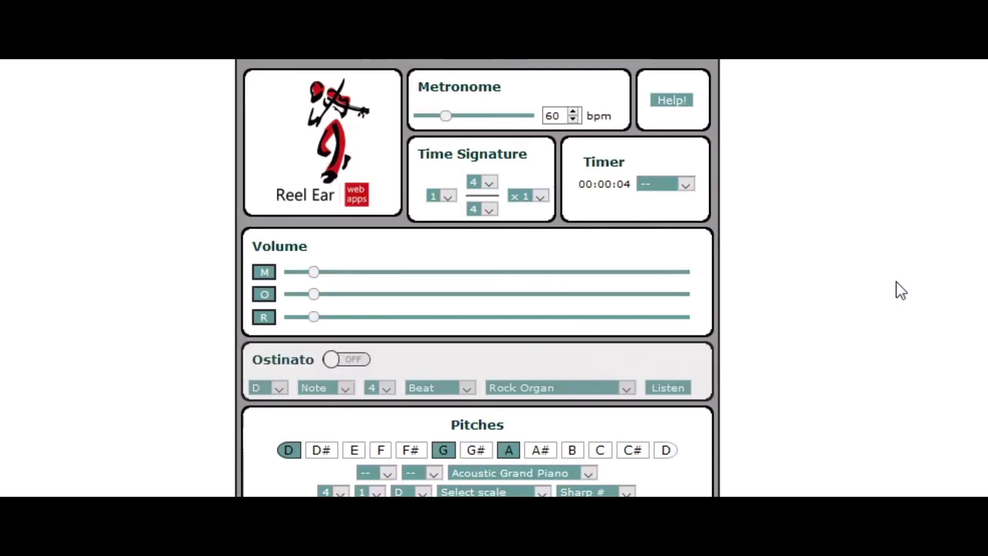
scroll(896, 282, down, 2)
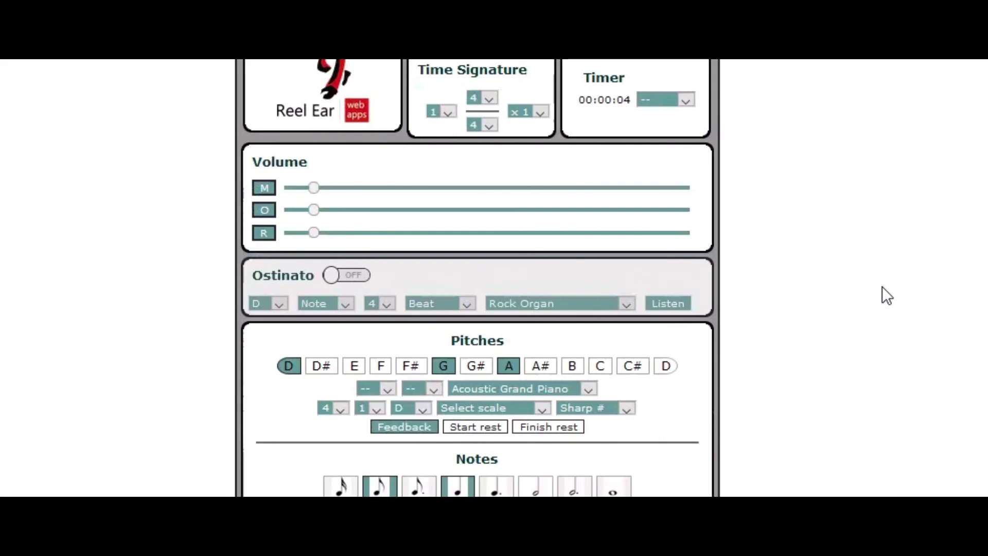